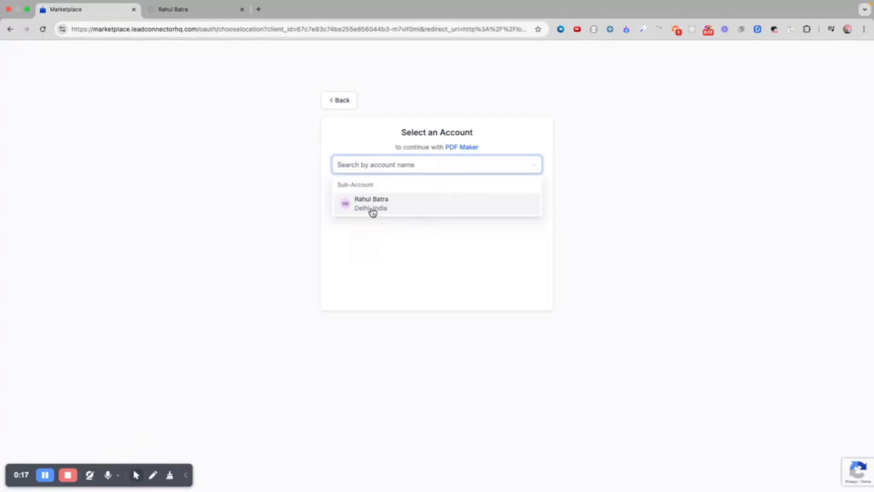
Step: Choose the listed sub-account to connect the CRM to PDF Maker and check its connection in the settings
left_click(373, 212)
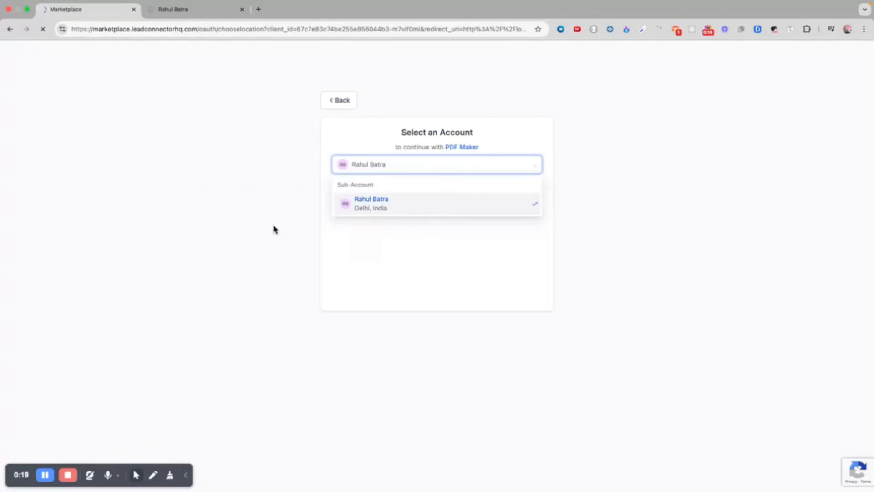
scroll(238, 387, "down", 4)
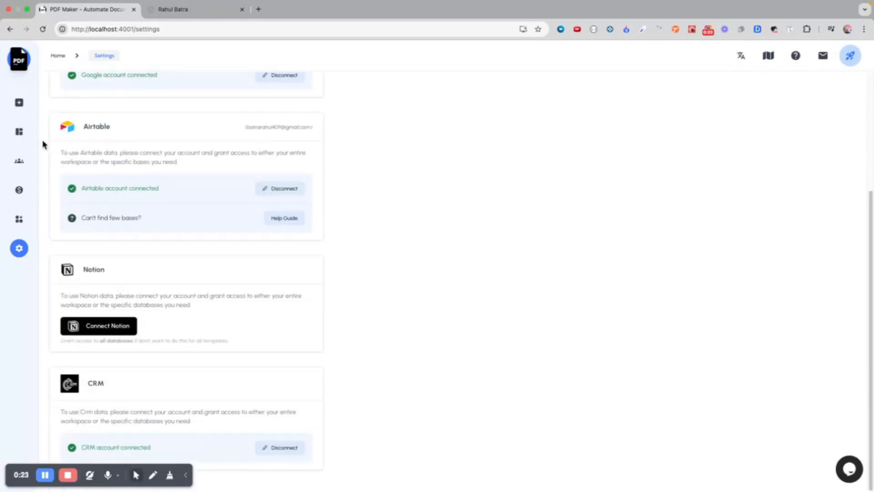
Step: Create a new template named "Contact workflow" with CRM as its data source
left_click(19, 132)
left_click(812, 98)
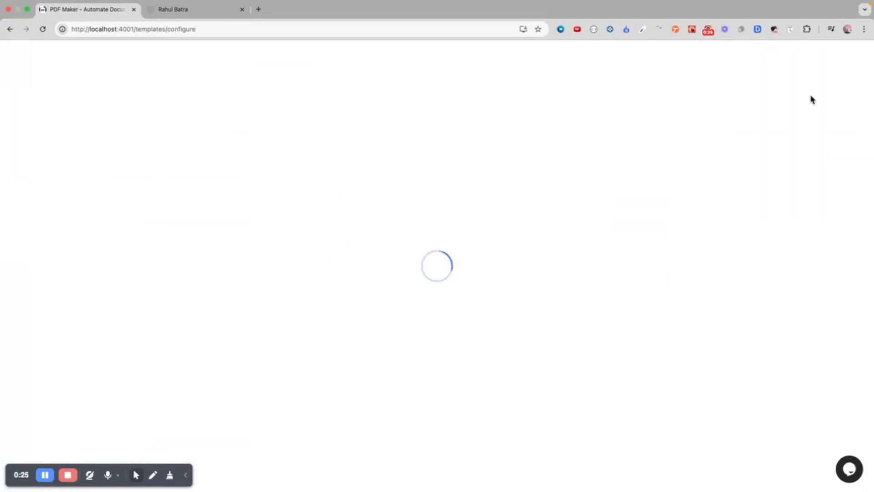
left_click(135, 179)
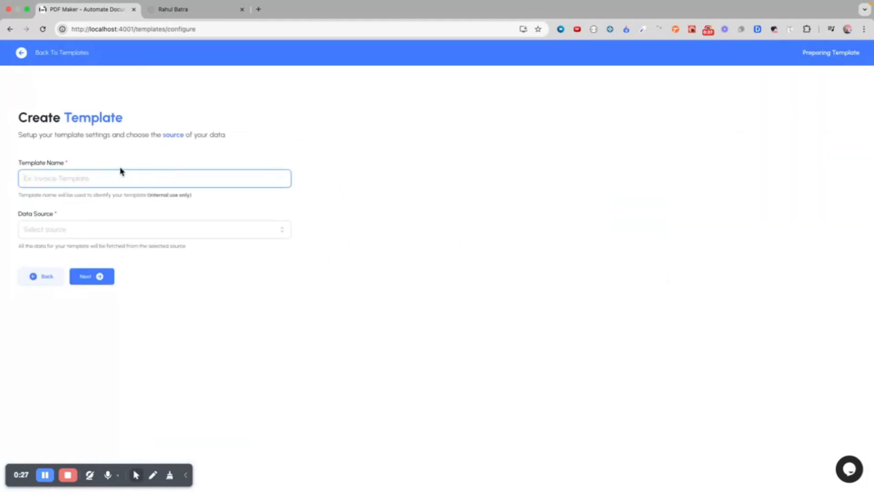
type("Contact workflow")
left_click(146, 229)
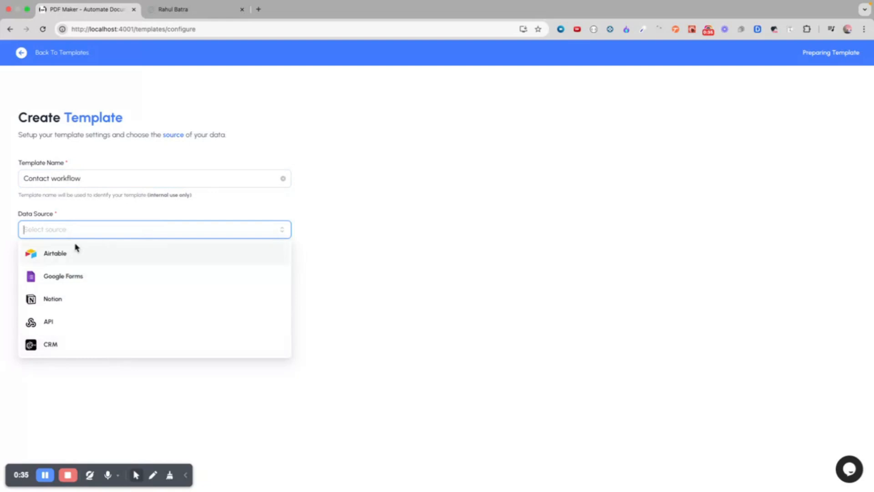
left_click(68, 344)
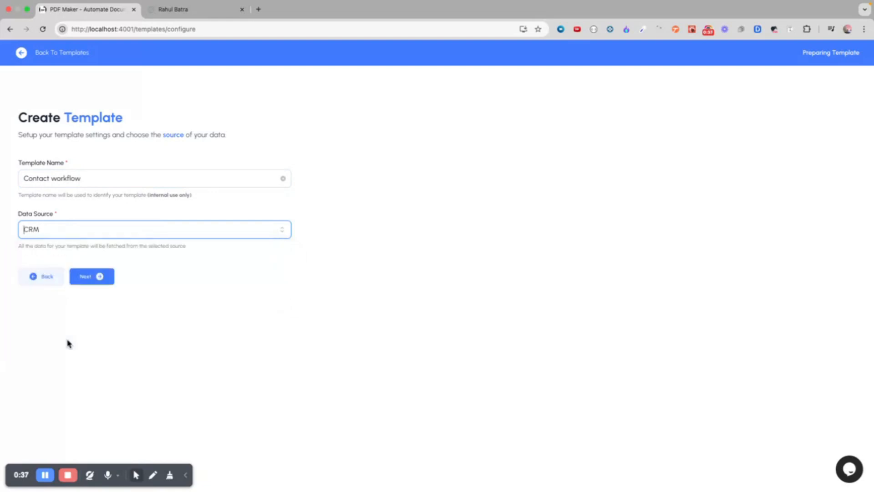
left_click(96, 280)
Step: Set the source type to Contacts, save generated PDFs to Contact Notes with custom PDF names enabled, and accept the default regional settings
left_click(103, 167)
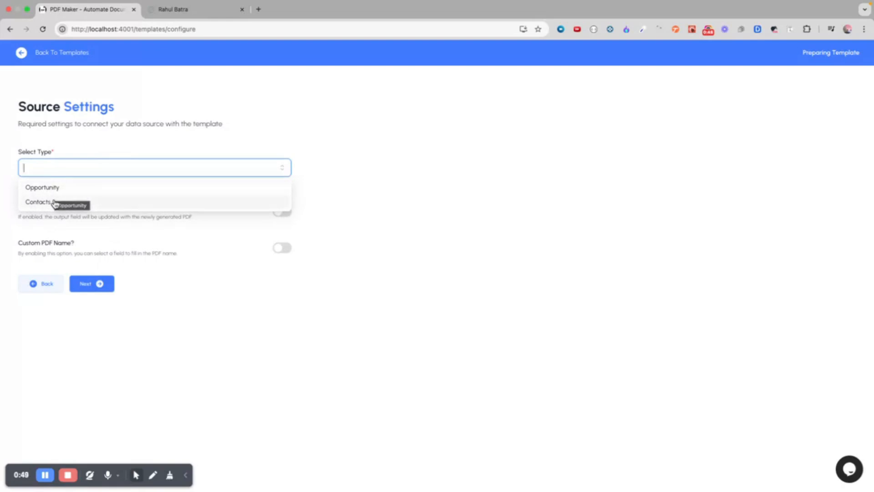
left_click(53, 202)
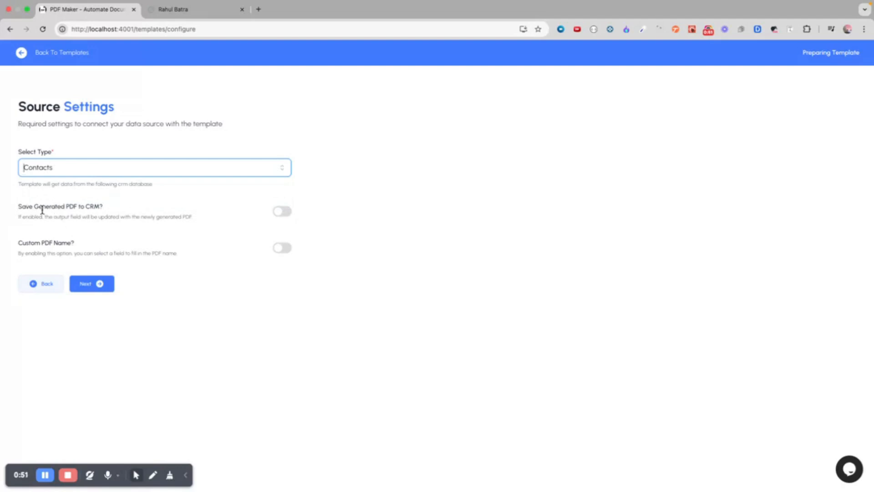
left_click(283, 213)
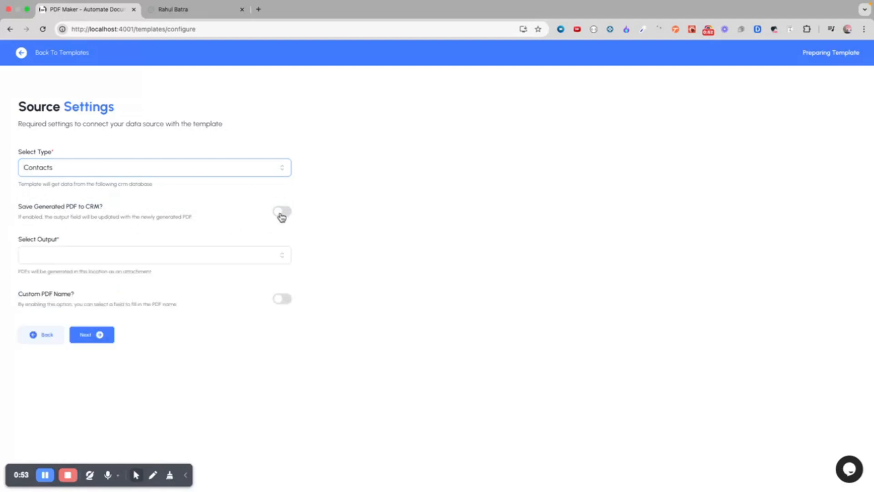
left_click(273, 253)
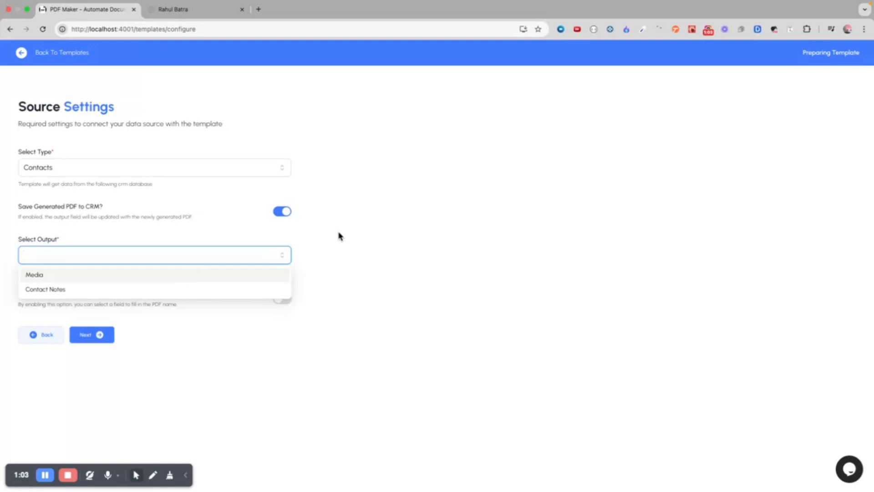
left_click(222, 294)
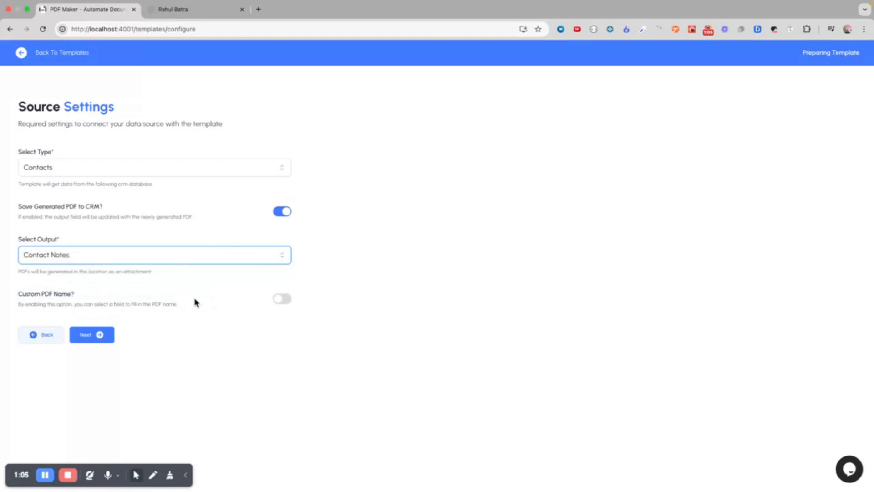
left_click(287, 301)
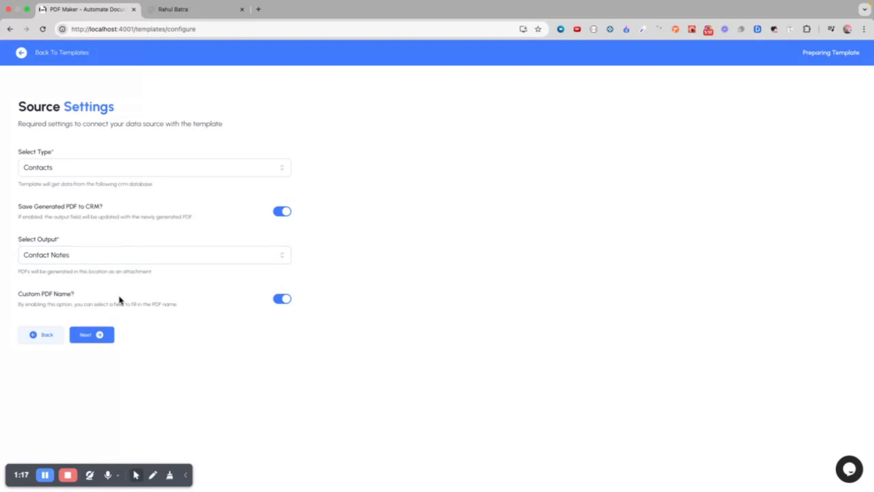
left_click(101, 333)
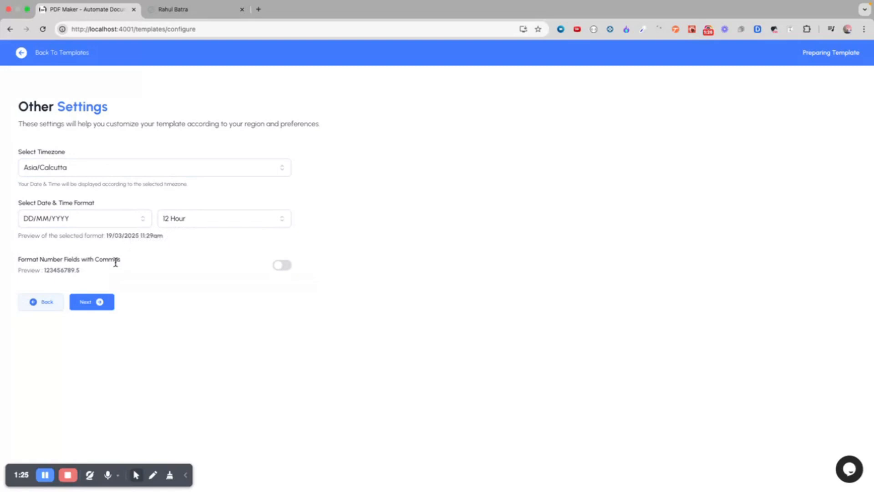
left_click(108, 305)
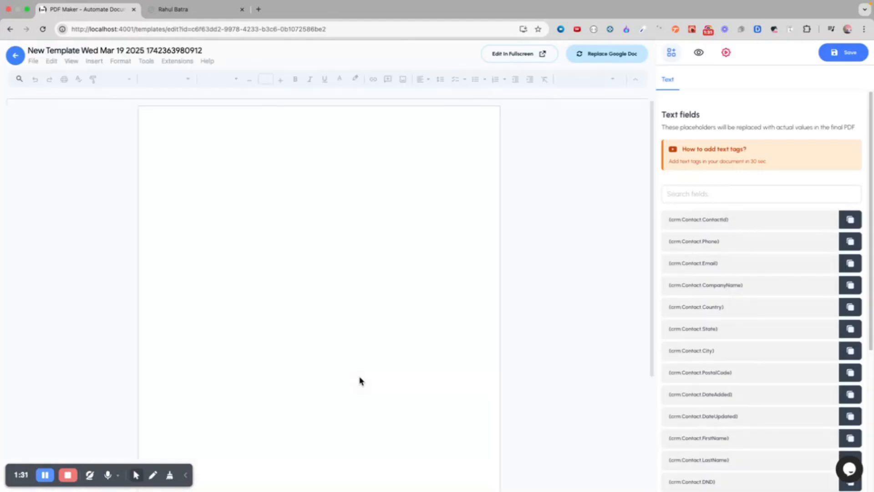
Step: Examine the available contact text fields and the placeholder text in the template document
scroll(686, 380, "down", 5)
scroll(711, 193, "up", 5)
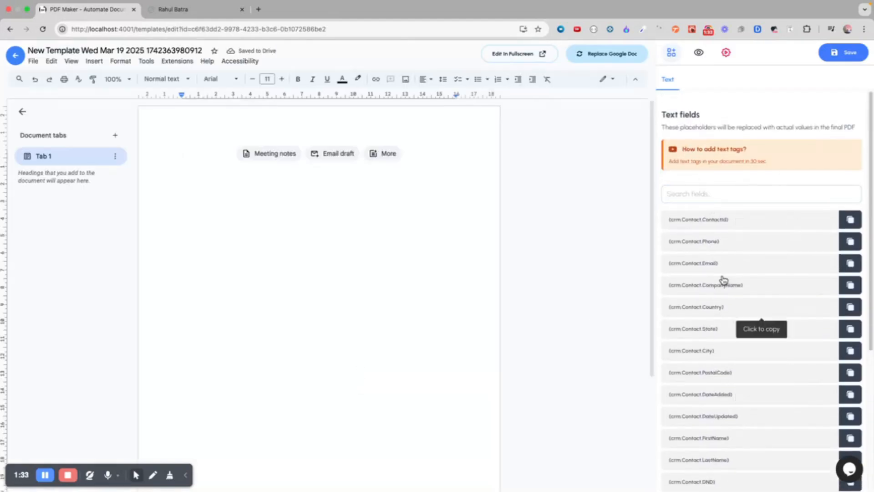
scroll(774, 300, "down", 5)
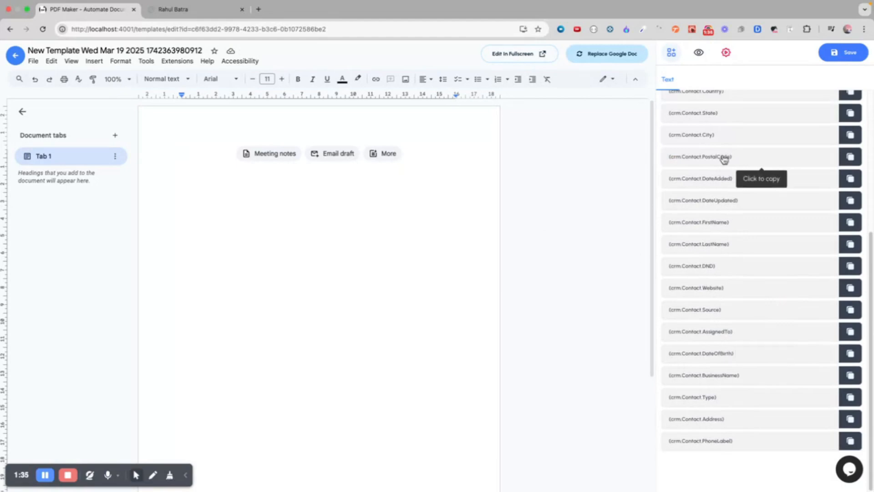
scroll(727, 234, "up", 5)
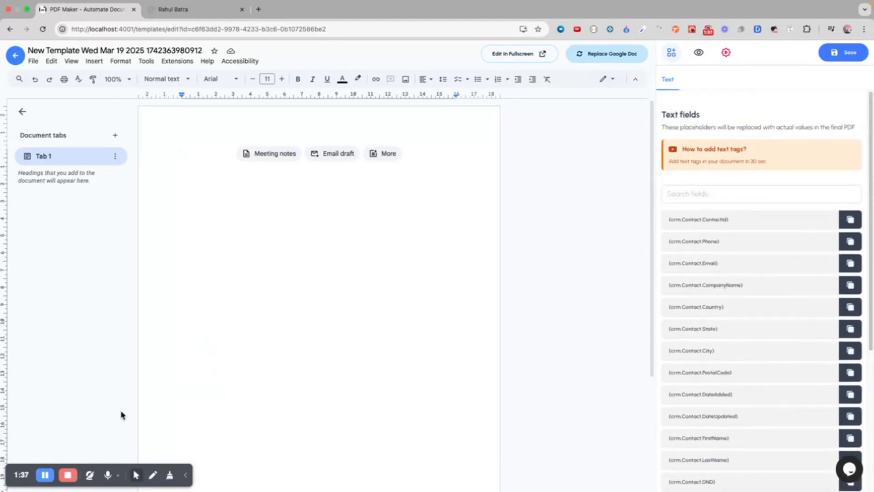
left_click(45, 473)
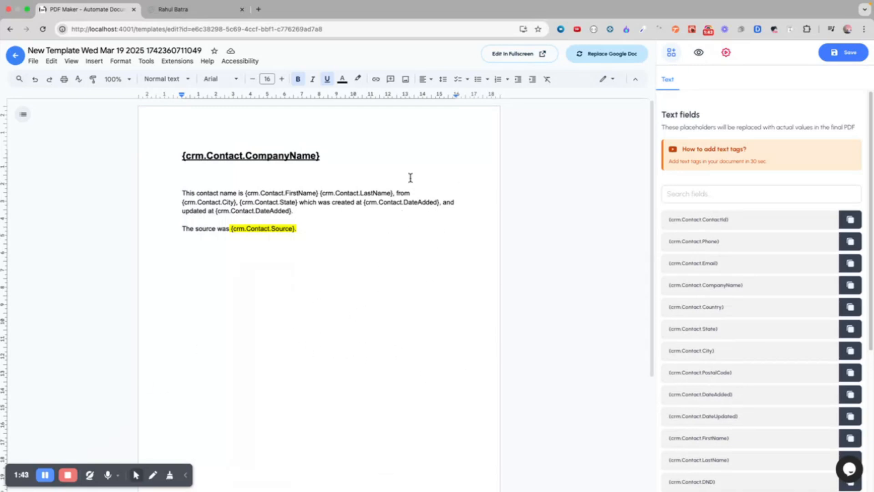
left_click_drag(355, 235, 176, 158)
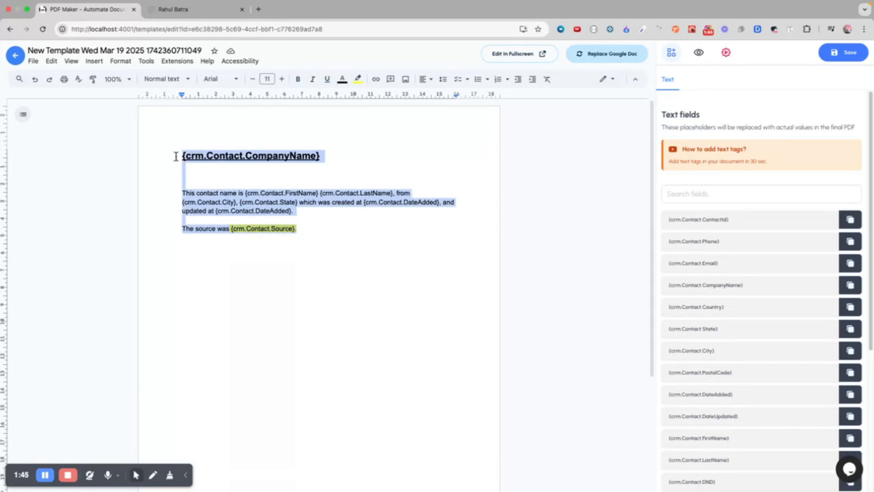
left_click(228, 272)
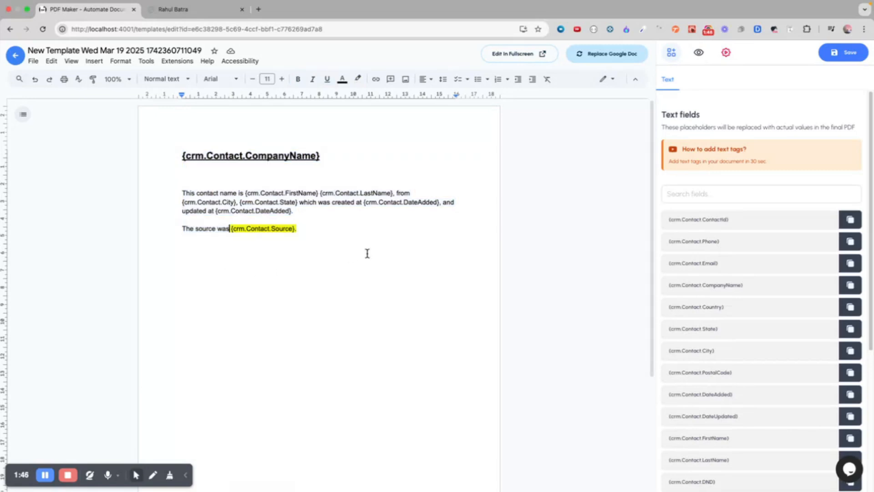
Step: Preview the template with a real contact's data and save the template
left_click(699, 53)
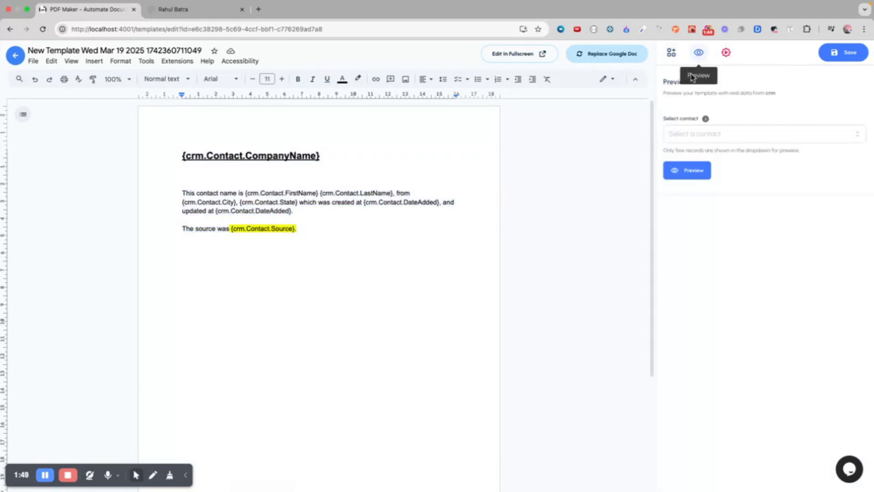
left_click(731, 138)
left_click(720, 168)
left_click(694, 178)
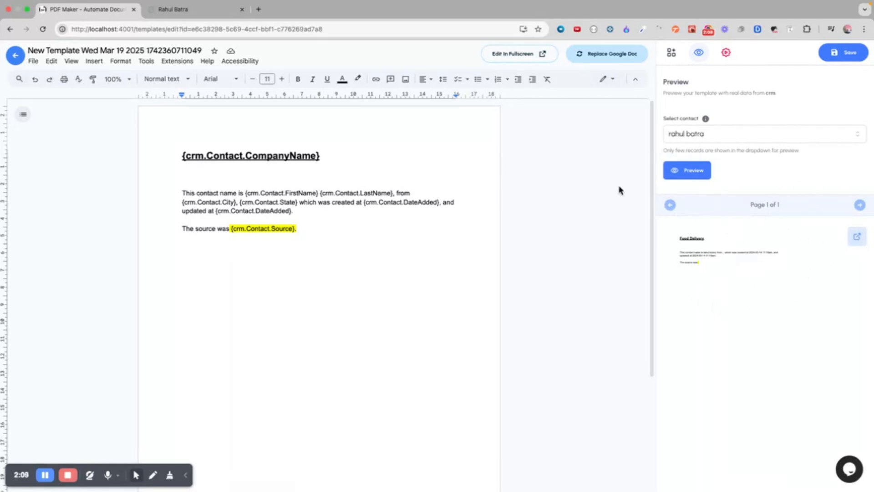
left_click(831, 60)
Step: Switch to the CRM's automation workflow list and create a new blank workflow
left_click(184, 10)
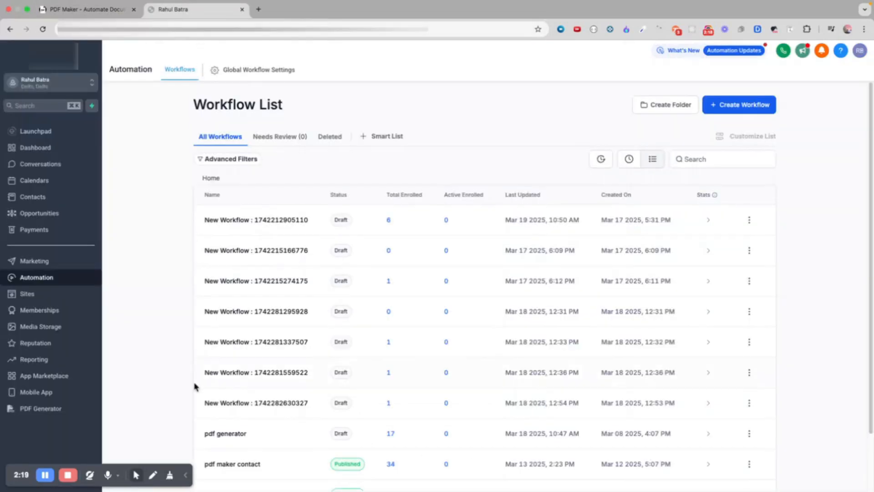
left_click(724, 110)
left_click(734, 142)
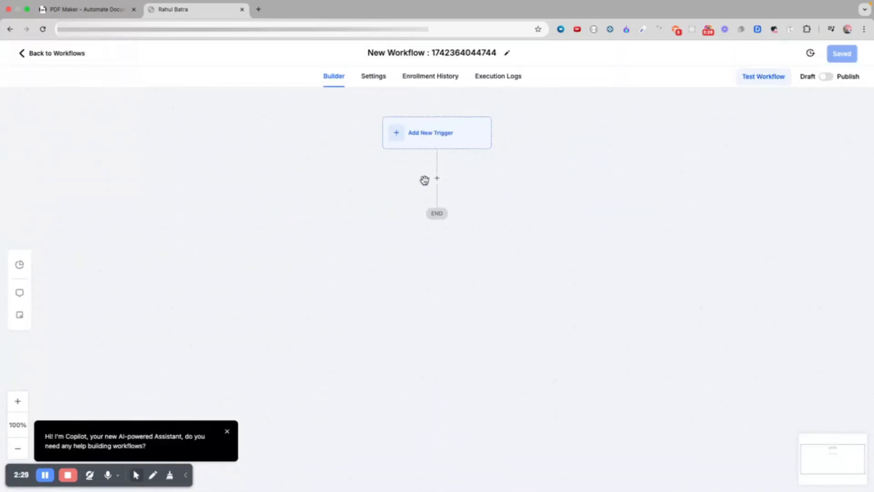
Step: Add PDF Maker's Generate Pdf For Contact action to the workflow, searching the actions for "pdf maker"
left_click(433, 181)
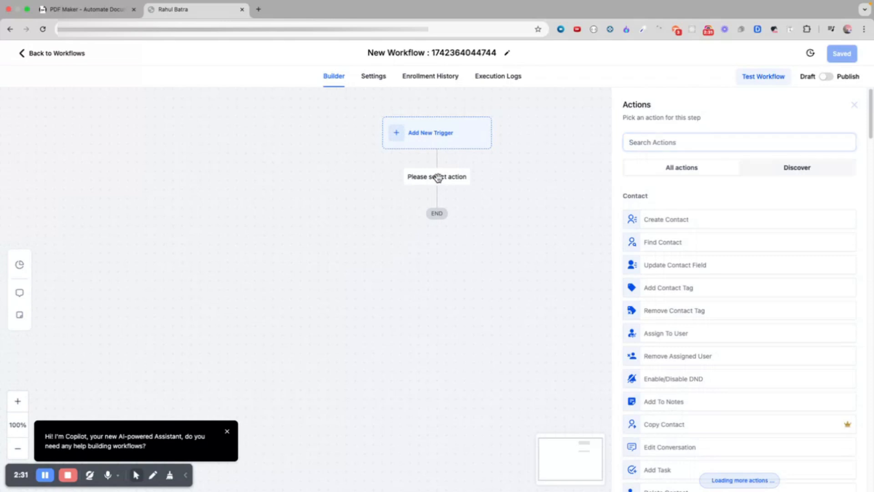
left_click(651, 142)
type("pdf maker")
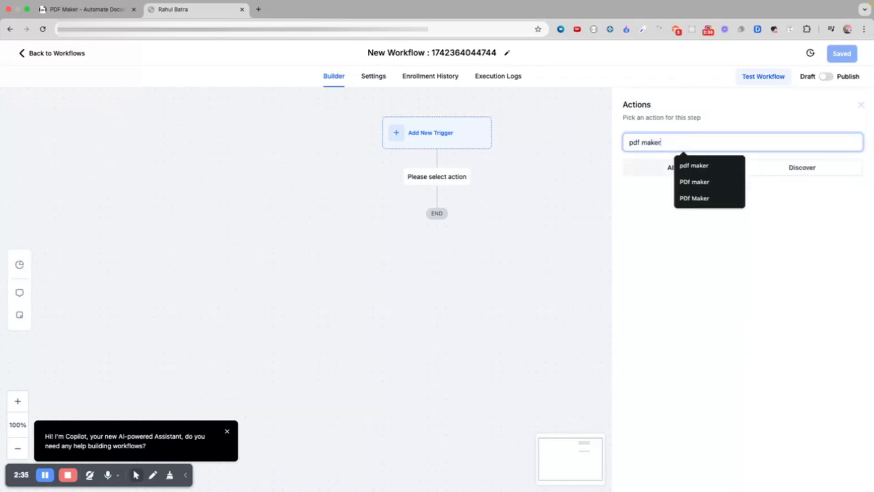
left_click(650, 337)
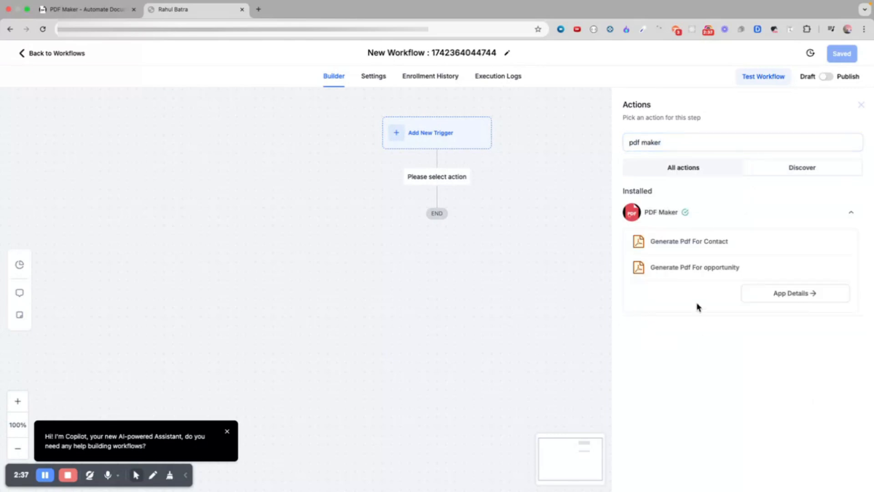
left_click(688, 240)
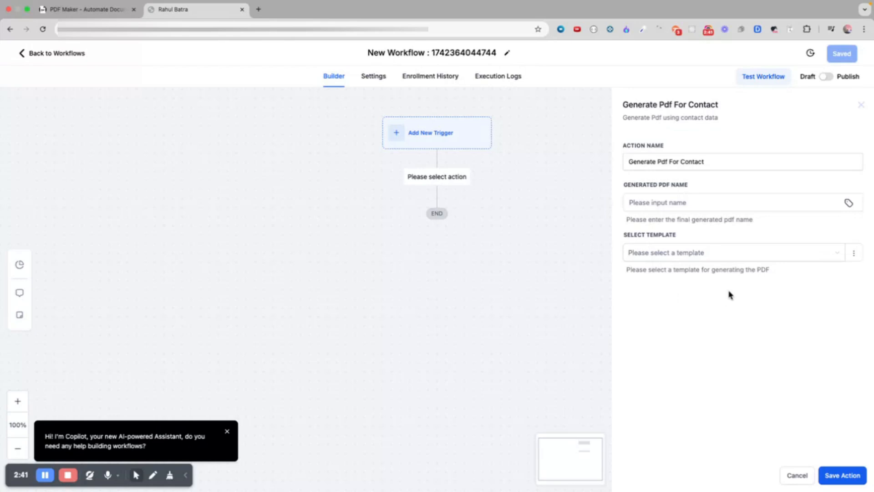
Step: Set the action's generated PDF name to the contact's First Name field
left_click_drag(714, 195, 605, 190)
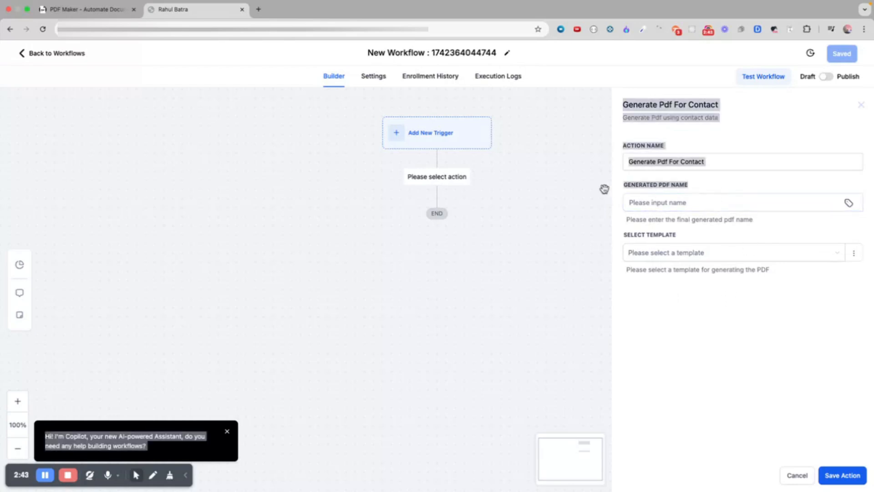
left_click(693, 195)
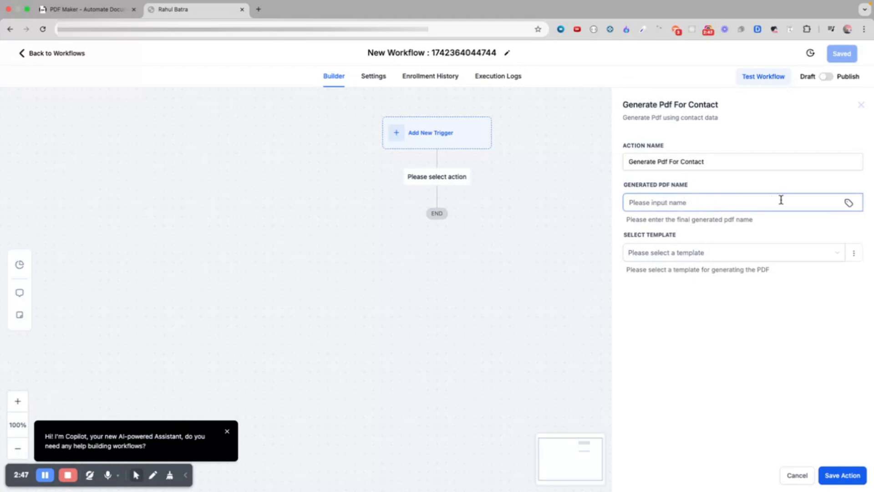
left_click(848, 203)
left_click(736, 256)
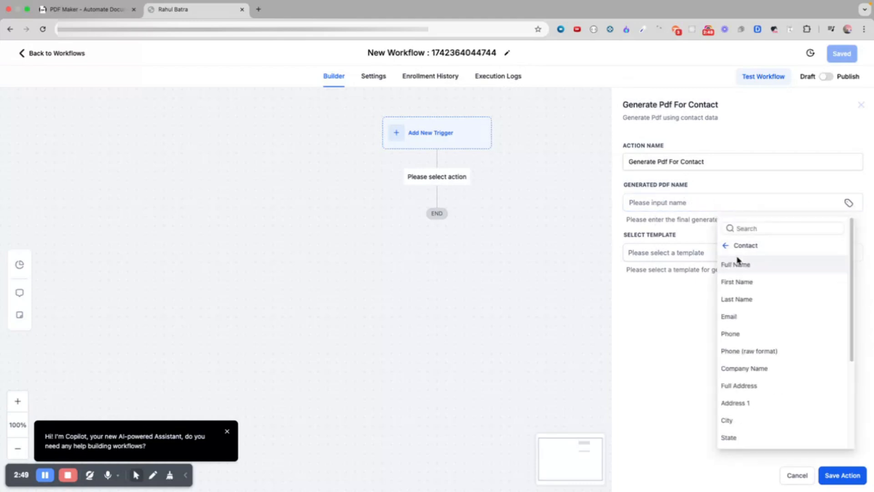
left_click(739, 281)
Step: Assign the last-listed "Contact workflow" template to the action, and save both the action and the workflow
left_click(689, 253)
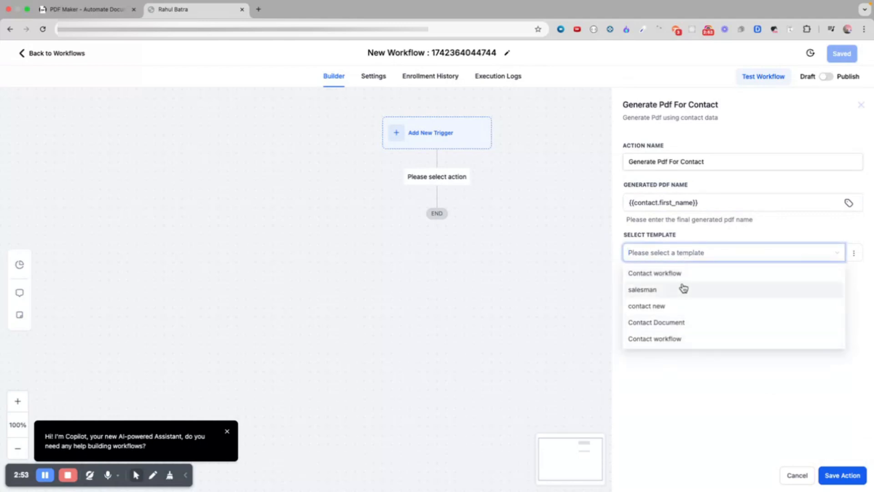
left_click(654, 338)
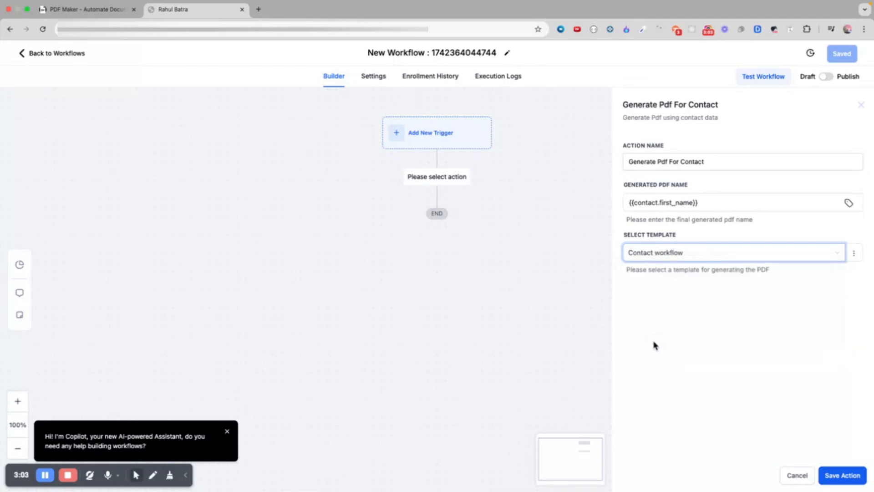
left_click(839, 479)
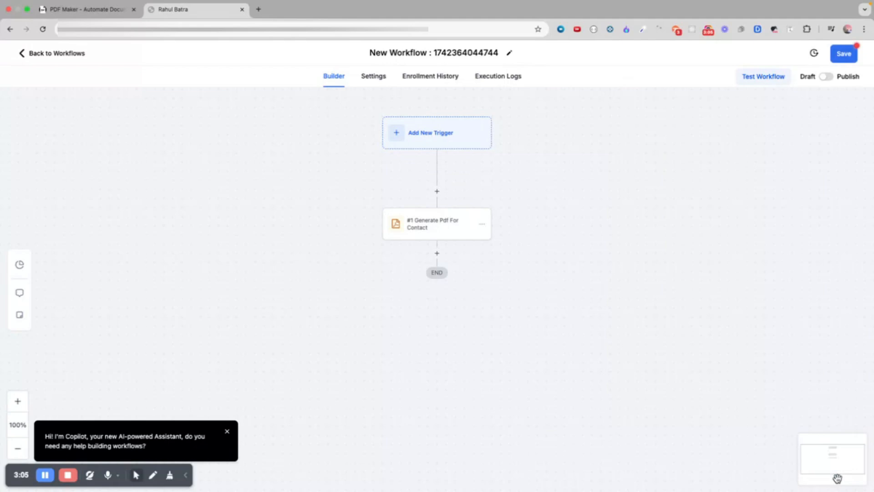
left_click(850, 54)
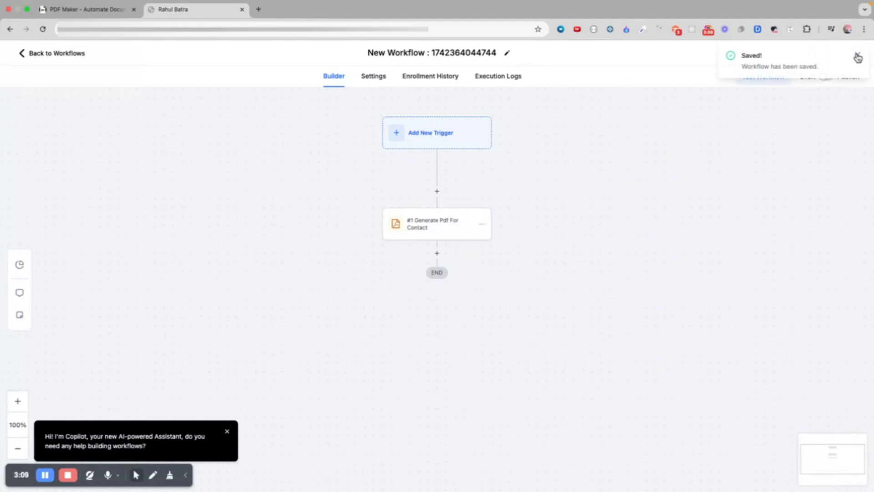
Step: Run a test of the workflow on the first-listed contact and check the result in its execution logs
left_click(778, 81)
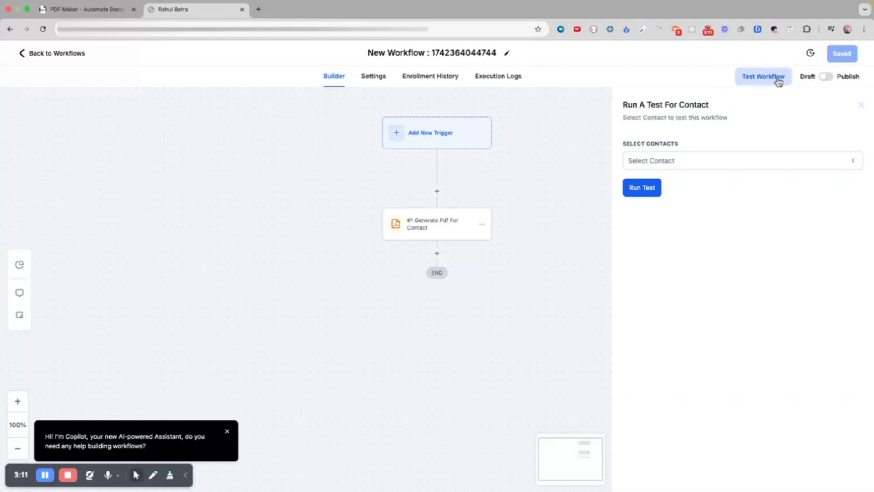
left_click(696, 162)
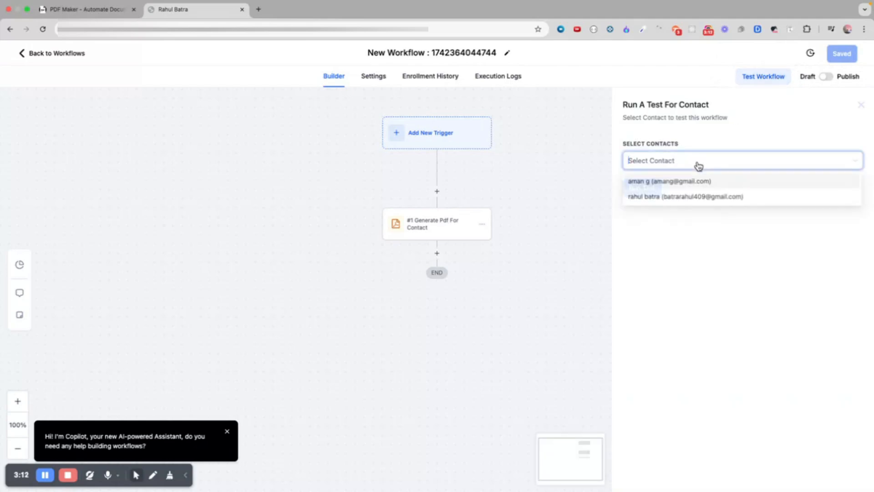
left_click(668, 188)
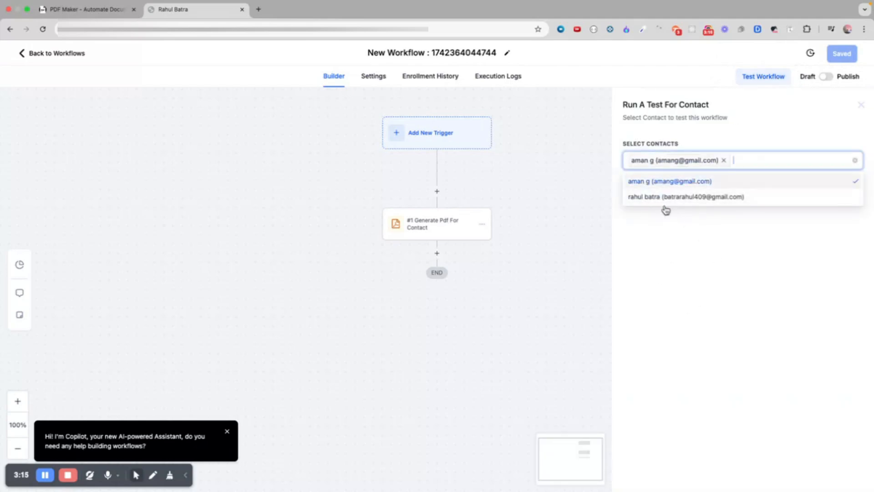
left_click(660, 210)
left_click(648, 192)
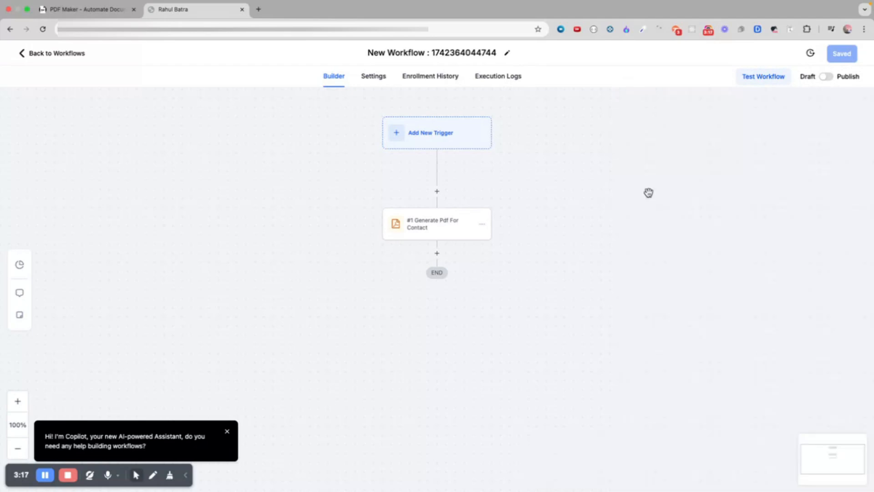
left_click(226, 431)
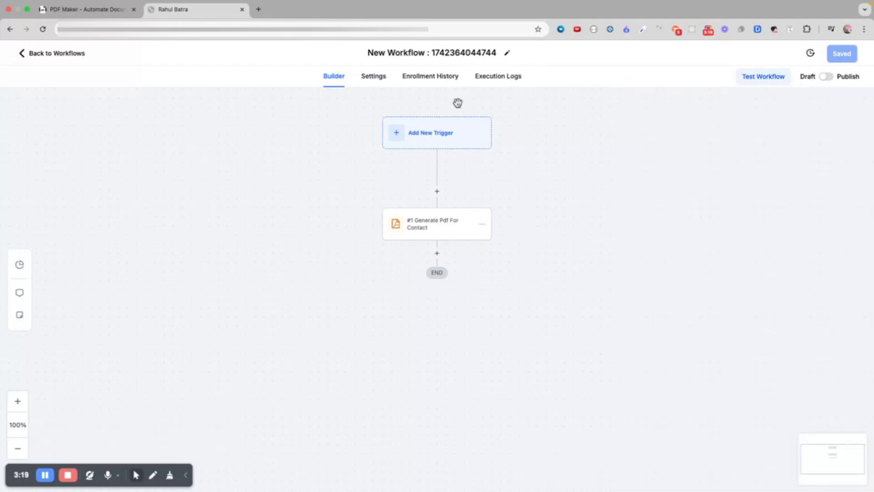
left_click(499, 86)
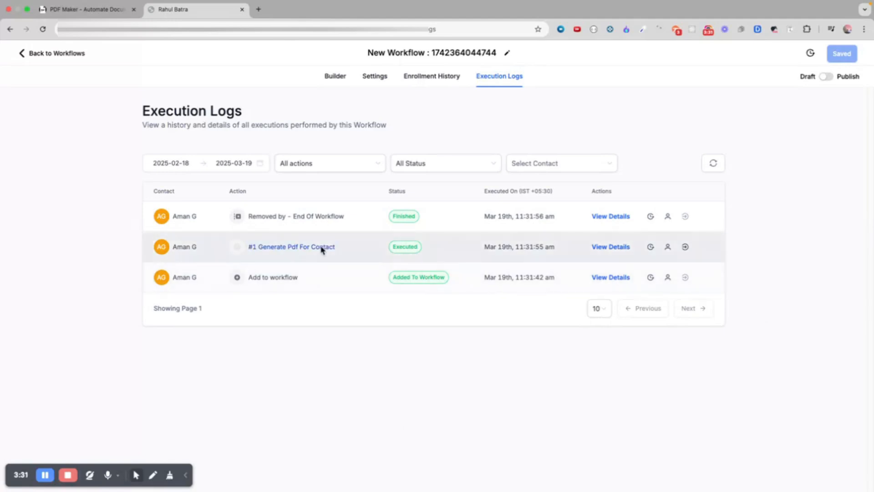
Step: Leave the workflow, open the tested contact's record from the contact list, and view its notes
left_click(32, 56)
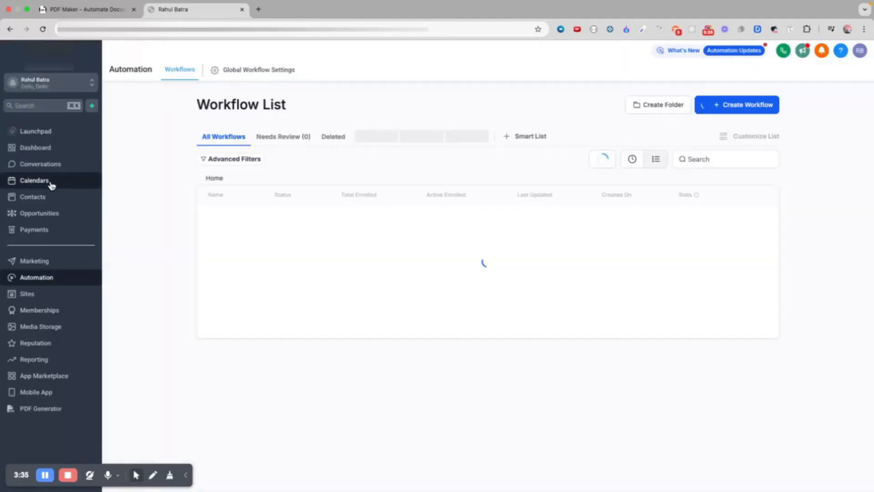
left_click(47, 198)
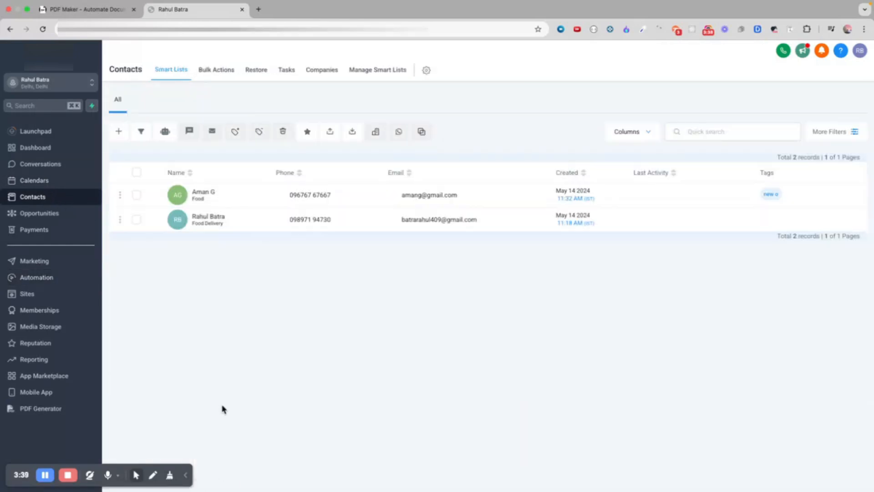
left_click(202, 194)
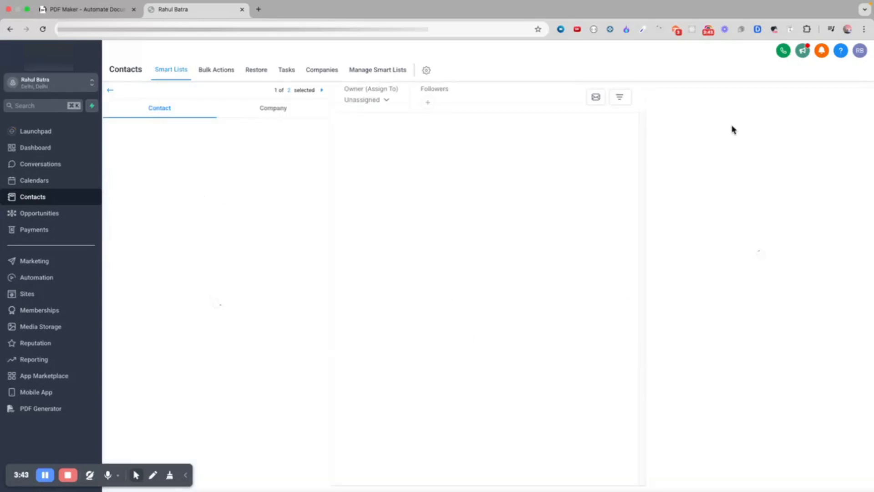
left_click(731, 102)
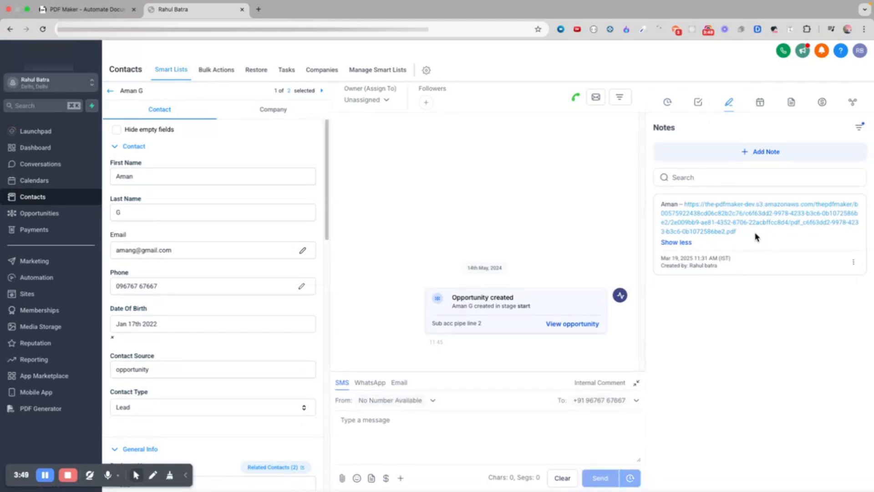
Step: Switch to PDF Maker and show the run history of the "Contact workflow" template
left_click(86, 9)
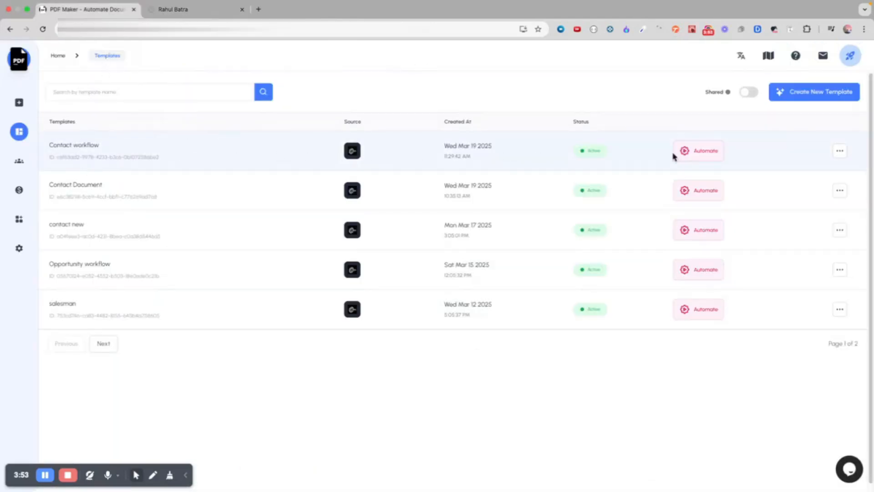
left_click(839, 151)
left_click(817, 217)
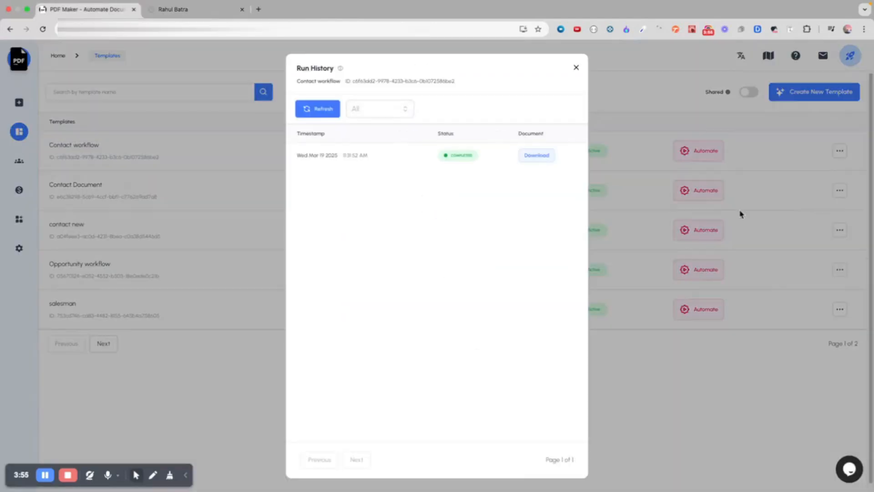